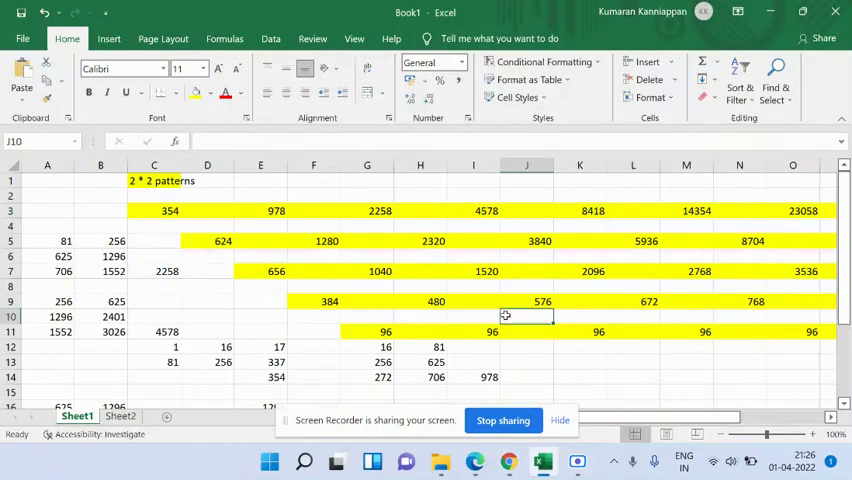
Step: Move around the top of the sheet and check the sum in B11
{"action": "key", "text": "Up"}
{"action": "key", "text": "Up"}
{"action": "key", "text": "Up"}
{"action": "key", "text": "Up"}
{"action": "key", "text": "Up"}
{"action": "key", "text": "Up"}
{"action": "key", "text": "Up"}
{"action": "key", "text": "Up"}
{"action": "key", "text": "Up"}
{"action": "key", "text": "Left"}
{"action": "key", "text": "Left"}
{"action": "key", "text": "Left"}
{"action": "key", "text": "Left"}
{"action": "key", "text": "Left"}
{"action": "key", "text": "Left"}
{"action": "key", "text": "Left"}
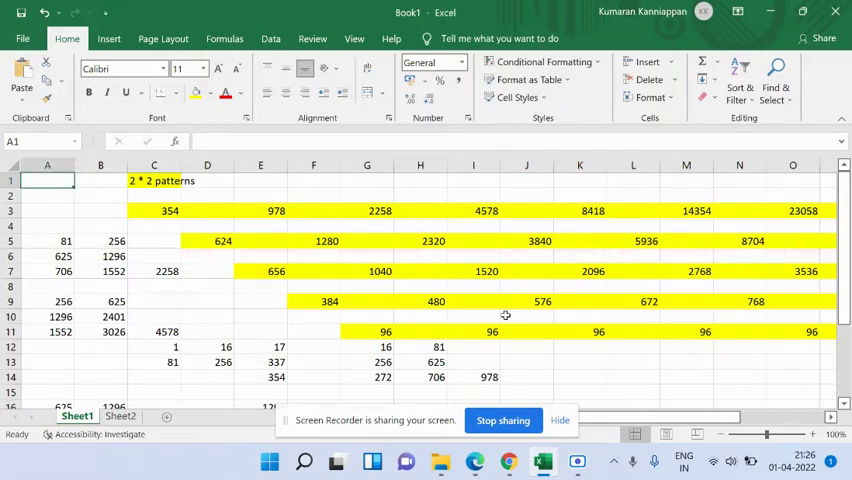
{"action": "key", "text": "Down"}
{"action": "key", "text": "Down"}
{"action": "key", "text": "Down"}
{"action": "key", "text": "Down"}
{"action": "key", "text": "Down"}
{"action": "key", "text": "Down"}
{"action": "key", "text": "Down"}
{"action": "key", "text": "Down"}
{"action": "key", "text": "Up"}
{"action": "key", "text": "Down"}
{"action": "key", "text": "Right"}
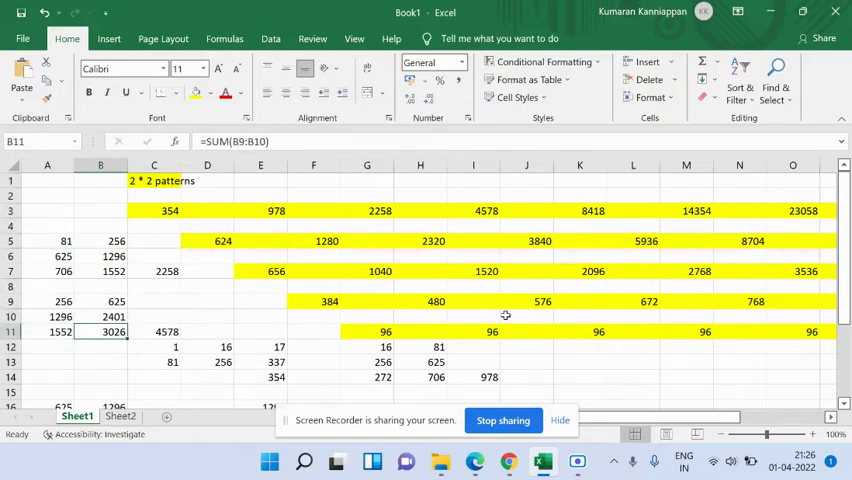
{"action": "key", "text": "Down"}
{"action": "key", "text": "Down"}
{"action": "key", "text": "Down"}
{"action": "key", "text": "Down"}
{"action": "key", "text": "Down"}
Step: Fill the 1, 16, 81, 256 block C12:D13 with yellow
{"action": "key", "text": "Right"}
{"action": "key", "text": "Right"}
{"action": "key", "text": "Right"}
{"action": "key", "text": "Right"}
{"action": "key", "text": "Up"}
{"action": "key", "text": "Up"}
{"action": "key", "text": "Up"}
{"action": "key", "text": "Up"}
{"action": "key", "text": "Up"}
{"action": "key", "text": "Up"}
{"action": "key", "text": "Left"}
{"action": "key", "text": "Up"}
{"action": "key", "text": "Left"}
{"action": "key", "text": "Left"}
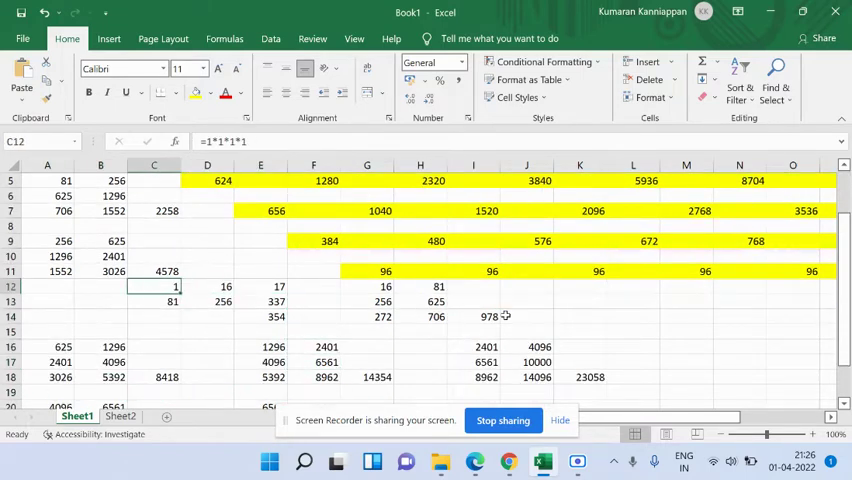
{"action": "key", "text": "shift+Right"}
{"action": "key", "text": "shift+Down"}
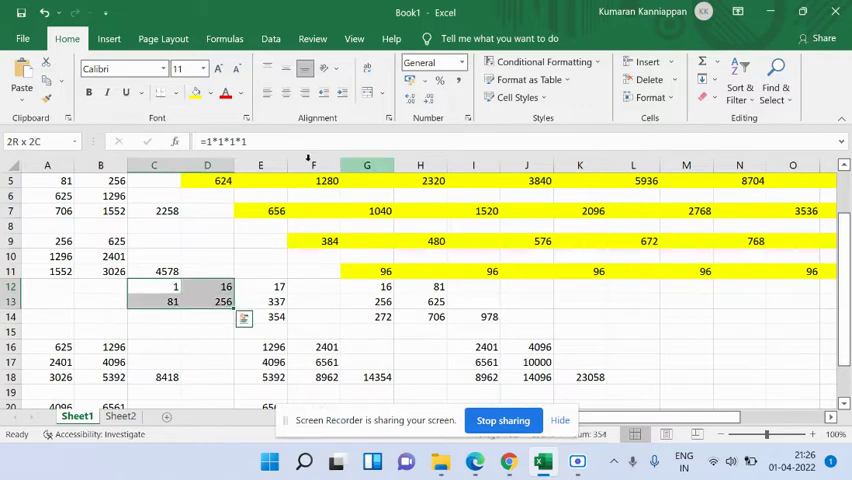
{"action": "left_click", "coordinate": [196, 93]}
{"action": "left_click", "coordinate": [173, 287]}
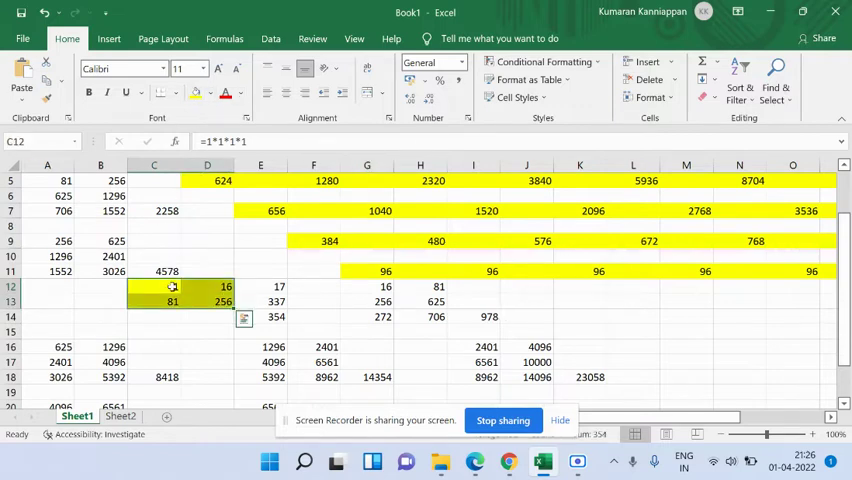
Step: Check the cells of the yellow block and column C down to C14
{"action": "key", "text": "Right"}
{"action": "key", "text": "Down"}
{"action": "key", "text": "Left"}
{"action": "key", "text": "Up"}
{"action": "key", "text": "Right"}
{"action": "key", "text": "Left"}
{"action": "key", "text": "Down"}
{"action": "key", "text": "Up"}
{"action": "key", "text": "Page_Up"}
{"action": "key", "text": "Down"}
{"action": "key", "text": "Page_Down"}
{"action": "key", "text": "Up"}
{"action": "key", "text": "Up"}
{"action": "key", "text": "Up"}
{"action": "key", "text": "Up"}
Step: Repeat the yellow fill on the 16, 81, 256, 625 block G12:H13 with F4
{"action": "key", "text": "Right"}
{"action": "key", "text": "Up"}
{"action": "key", "text": "Right"}
{"action": "key", "text": "Right"}
{"action": "key", "text": "Right"}
{"action": "key", "text": "shift+Right"}
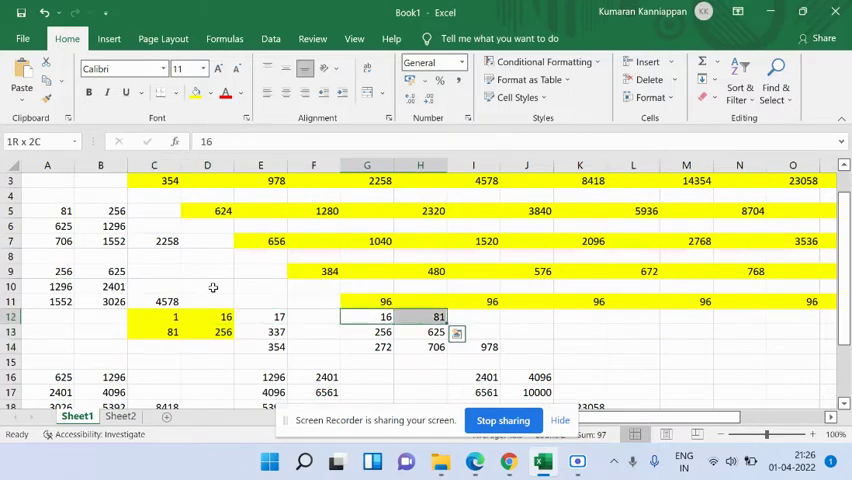
{"action": "key", "text": "shift+Down"}
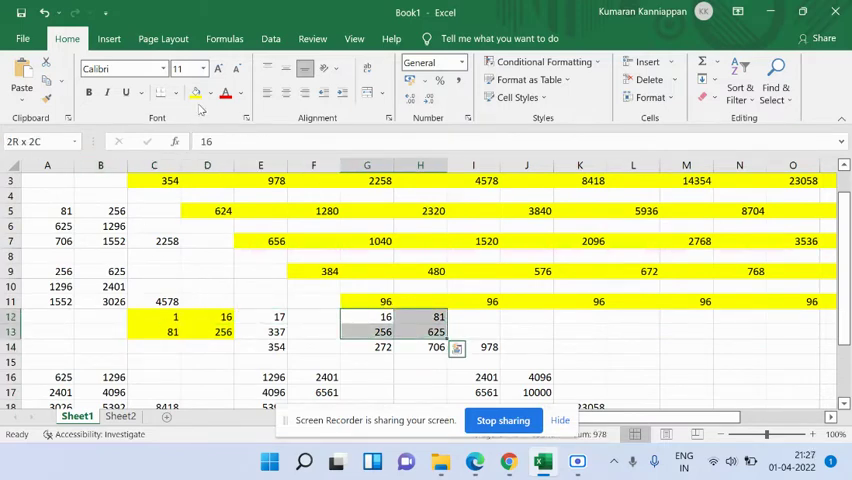
{"action": "key", "text": "F4"}
{"action": "key", "text": "Left"}
{"action": "key", "text": "Left"}
{"action": "key", "text": "Left"}
{"action": "key", "text": "Up"}
{"action": "key", "text": "Up"}
{"action": "key", "text": "Up"}
{"action": "key", "text": "Up"}
{"action": "key", "text": "Up"}
{"action": "key", "text": "Up"}
{"action": "key", "text": "Up"}
{"action": "key", "text": "Up"}
Step: Fill the 354 sum cell E14 with yellow
{"action": "key", "text": "Left"}
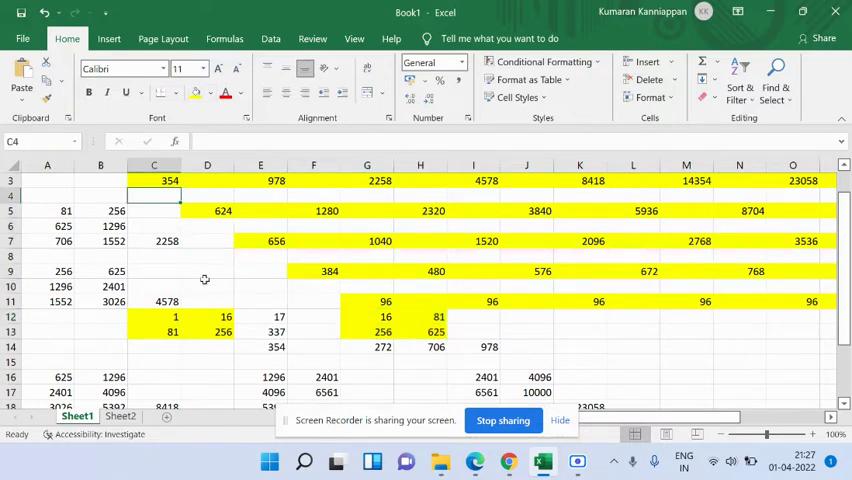
{"action": "key", "text": "Down"}
{"action": "key", "text": "Up"}
{"action": "key", "text": "Up"}
{"action": "key", "text": "Right"}
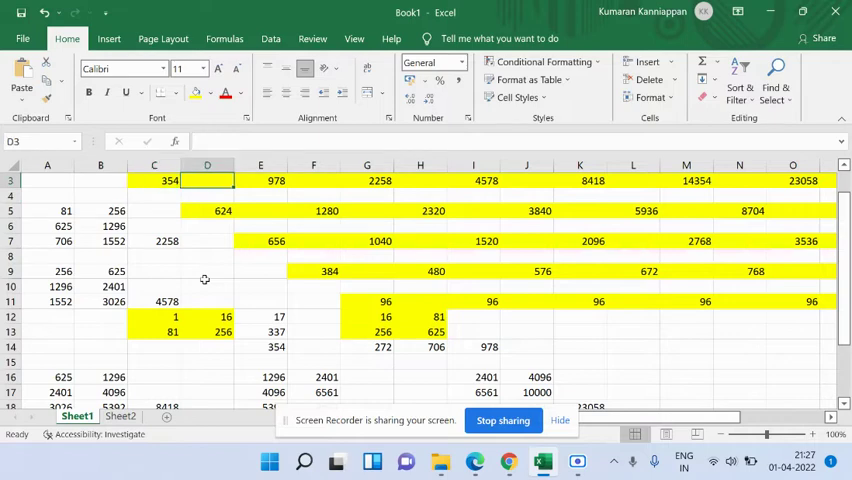
{"action": "key", "text": "Down"}
{"action": "key", "text": "Down"}
{"action": "key", "text": "Down"}
{"action": "key", "text": "Down"}
{"action": "key", "text": "Right"}
{"action": "key", "text": "Down"}
{"action": "key", "text": "Down"}
{"action": "key", "text": "Down"}
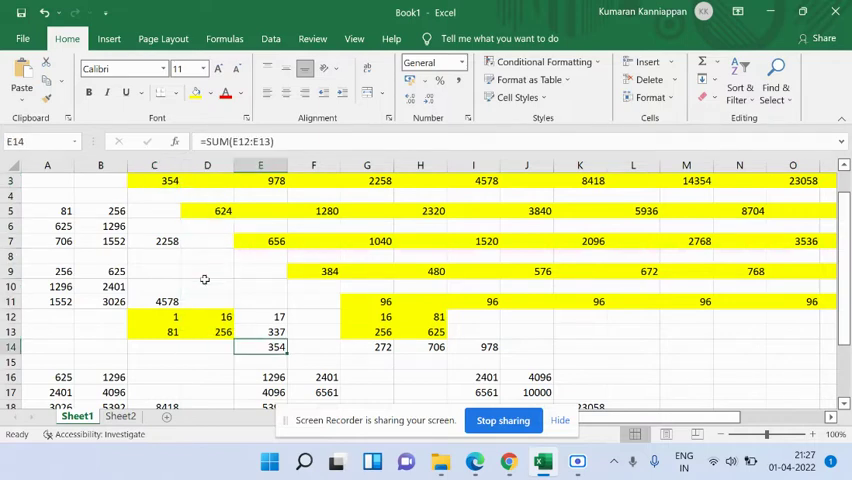
{"action": "left_click", "coordinate": [196, 94]}
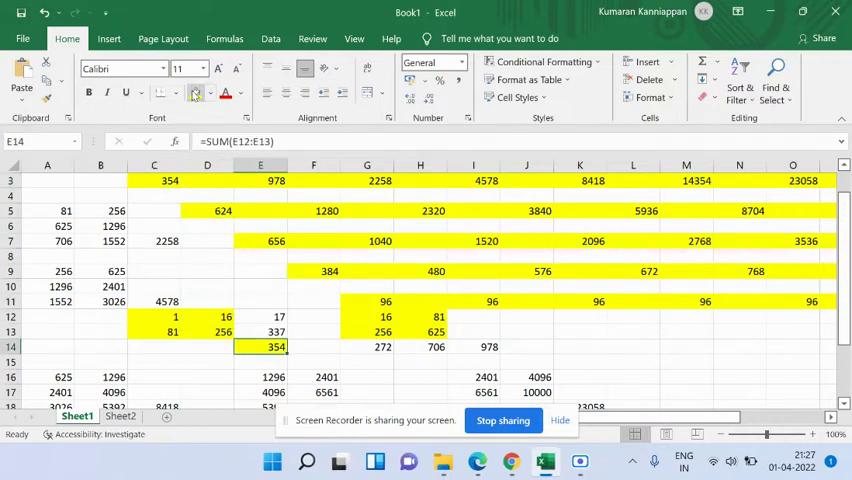
Step: Fill the 978 sum cell I14 with yellow, then check the 706 sum in H14
{"action": "left_click", "coordinate": [210, 332]}
{"action": "left_click", "coordinate": [262, 346]}
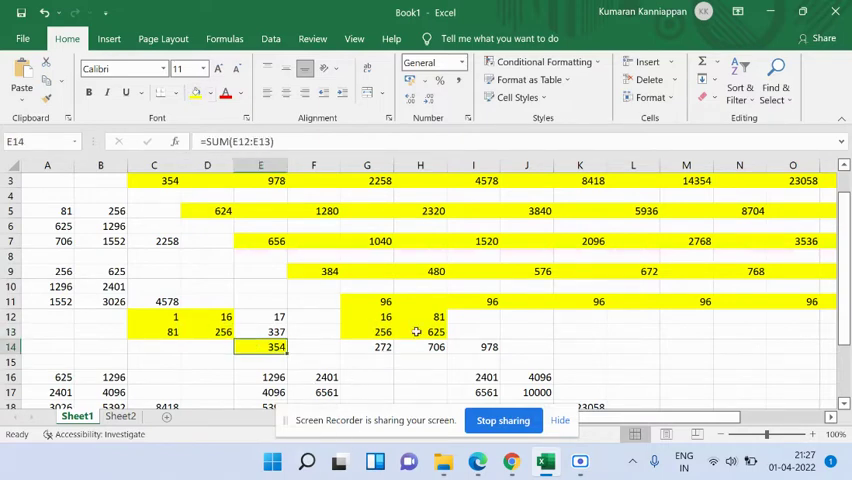
{"action": "left_click", "coordinate": [475, 346]}
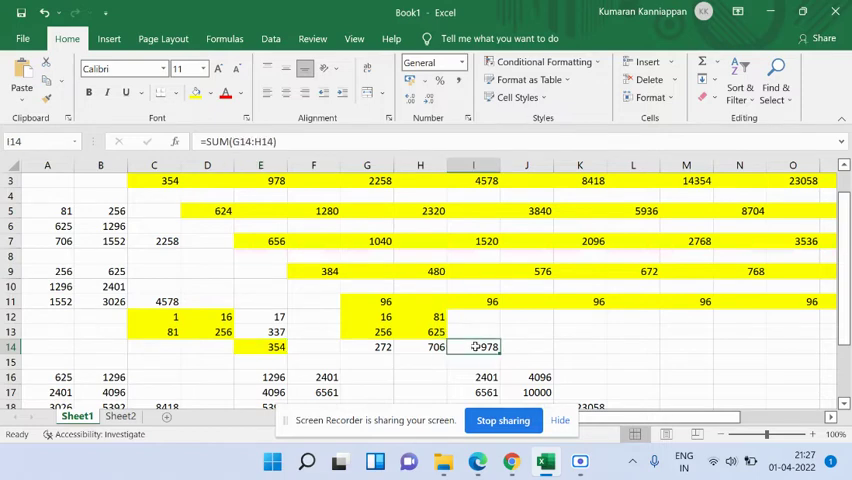
{"action": "left_click", "coordinate": [196, 95]}
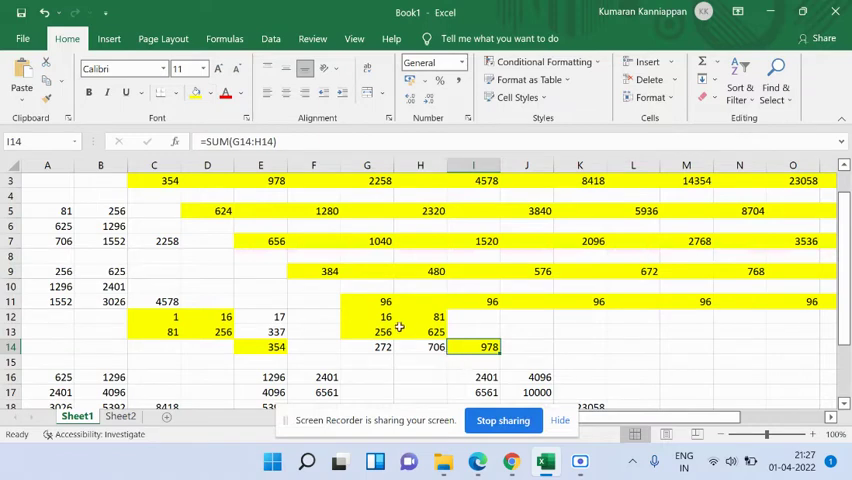
{"action": "left_click", "coordinate": [436, 346]}
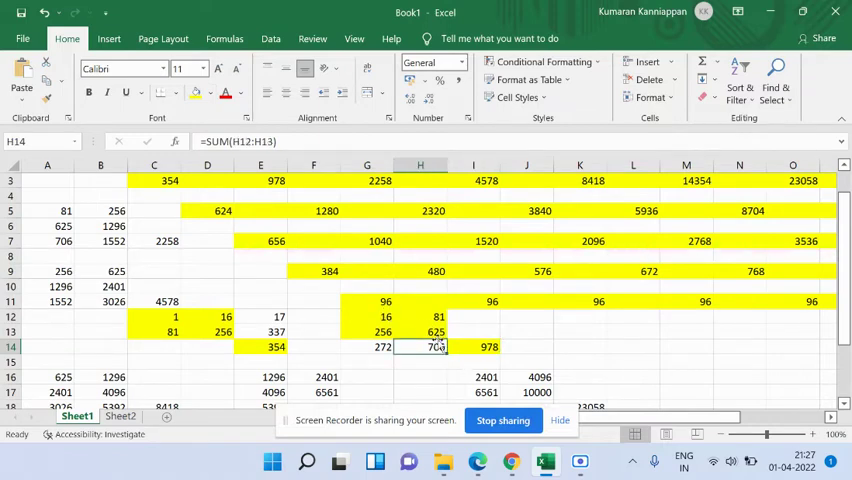
{"action": "key", "text": "Return"}
{"action": "key", "text": "Down"}
{"action": "scroll", "coordinate": [438, 346], "scroll_direction": "down", "scroll_amount": 2}
{"action": "key", "text": "Down"}
{"action": "key", "text": "Down"}
{"action": "key", "text": "Down"}
{"action": "key", "text": "Up"}
{"action": "key", "text": "Up"}
{"action": "key", "text": "Up"}
{"action": "key", "text": "Left"}
{"action": "key", "text": "Up"}
{"action": "key", "text": "Up"}
{"action": "key", "text": "Up"}
{"action": "key", "text": "Up"}
{"action": "key", "text": "Left"}
{"action": "key", "text": "Up"}
{"action": "key", "text": "Left"}
{"action": "key", "text": "Right"}
{"action": "key", "text": "Right"}
{"action": "key", "text": "Right"}
{"action": "key", "text": "Right"}
{"action": "key", "text": "Up"}
{"action": "key", "text": "ctrl+Up"}
{"action": "key", "text": "ctrl+Up"}
{"action": "key", "text": "Left"}
{"action": "key", "text": "Left"}
{"action": "key", "text": "Left"}
{"action": "key", "text": "Down"}
{"action": "key", "text": "Down"}
{"action": "key", "text": "Left"}
{"action": "key", "text": "Left"}
{"action": "key", "text": "Left"}
{"action": "key", "text": "Right"}
{"action": "key", "text": "Right"}
{"action": "key", "text": "Right"}
{"action": "key", "text": "Right"}
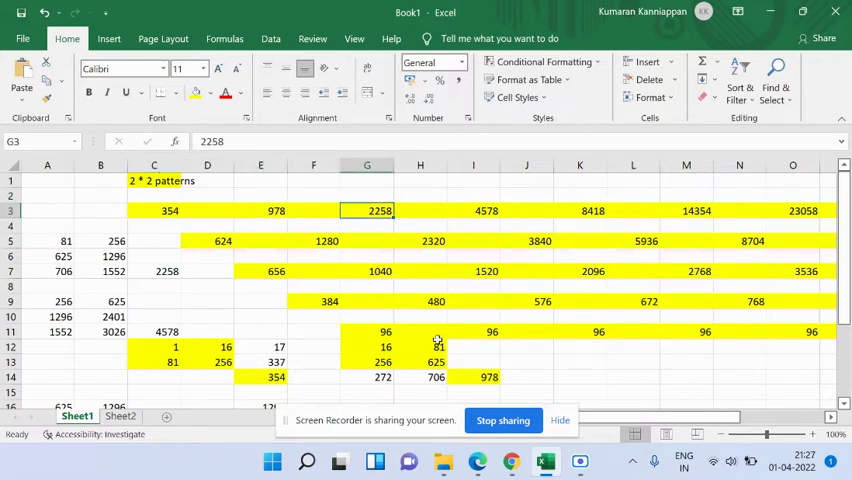
{"action": "key", "text": "Right"}
{"action": "key", "text": "Right"}
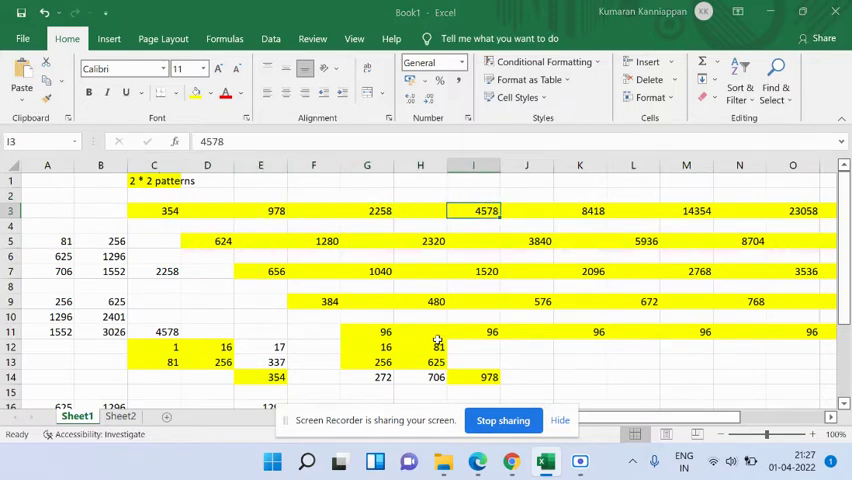
{"action": "key", "text": "Left"}
{"action": "key", "text": "Left"}
{"action": "key", "text": "Left"}
{"action": "key", "text": "Left"}
{"action": "key", "text": "Left"}
{"action": "key", "text": "Left"}
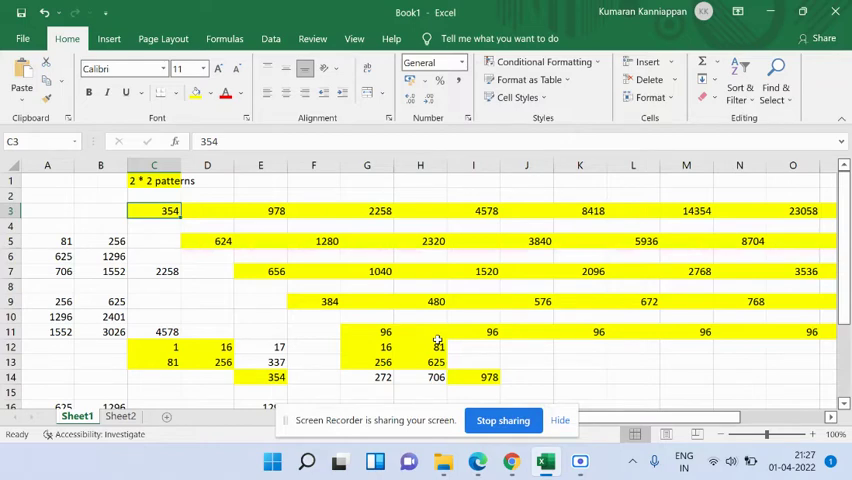
{"action": "key", "text": "Right"}
{"action": "key", "text": "Right"}
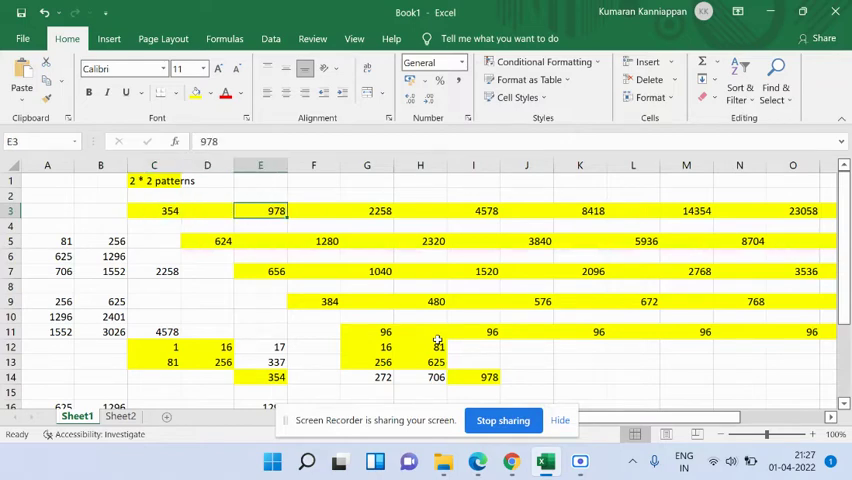
{"action": "key", "text": "Right"}
{"action": "key", "text": "Right"}
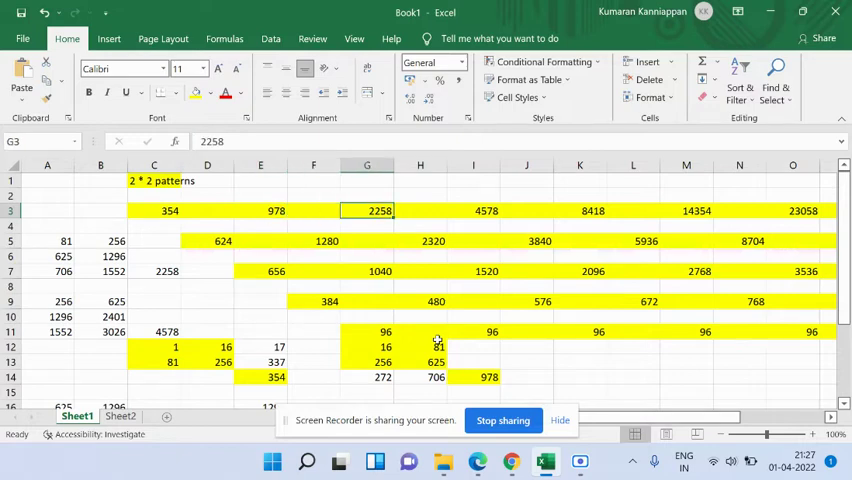
{"action": "key", "text": "Right"}
{"action": "key", "text": "Right"}
{"action": "key", "text": "Right"}
{"action": "key", "text": "Right"}
{"action": "key", "text": "Right"}
{"action": "key", "text": "Left"}
{"action": "key", "text": "Right"}
{"action": "key", "text": "Right"}
{"action": "key", "text": "Left"}
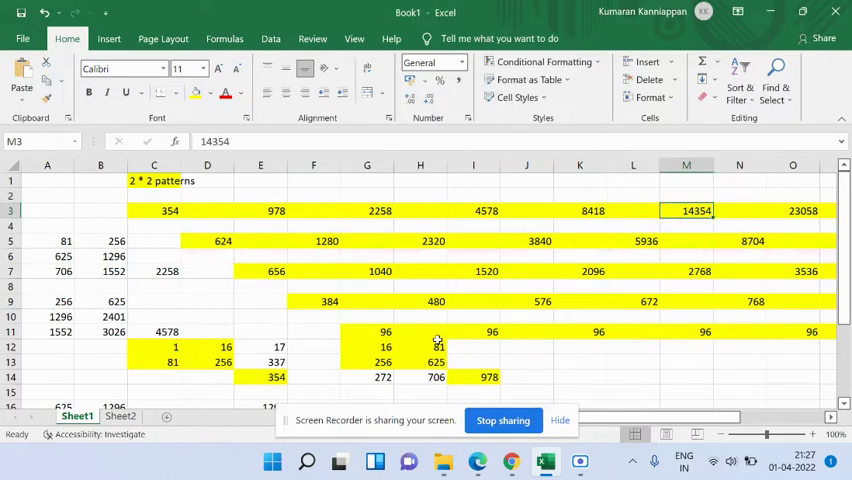
{"action": "key", "text": "Right"}
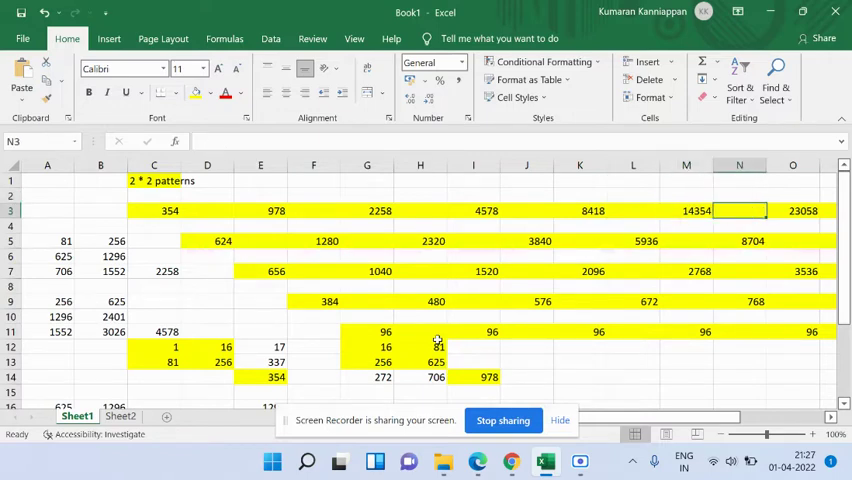
{"action": "key", "text": "Right"}
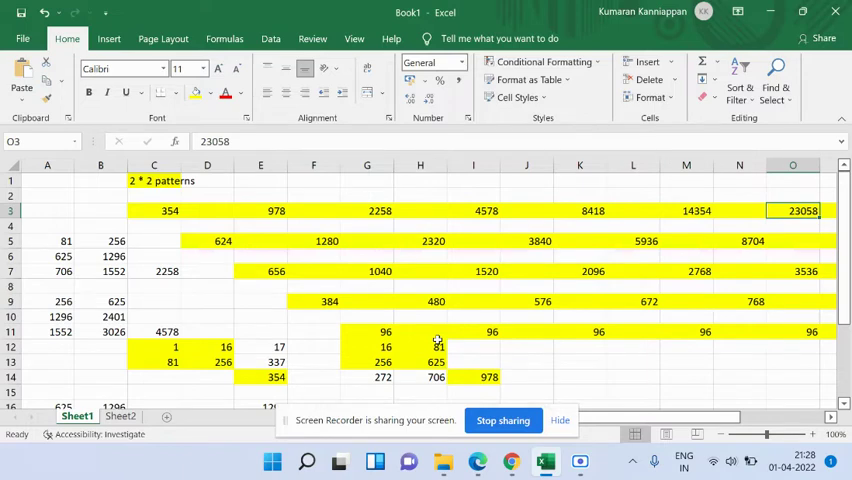
Step: Step right along row 3 past 35298 and 51938 to 73938 in U3
{"action": "key", "text": "Right"}
{"action": "key", "text": "Right"}
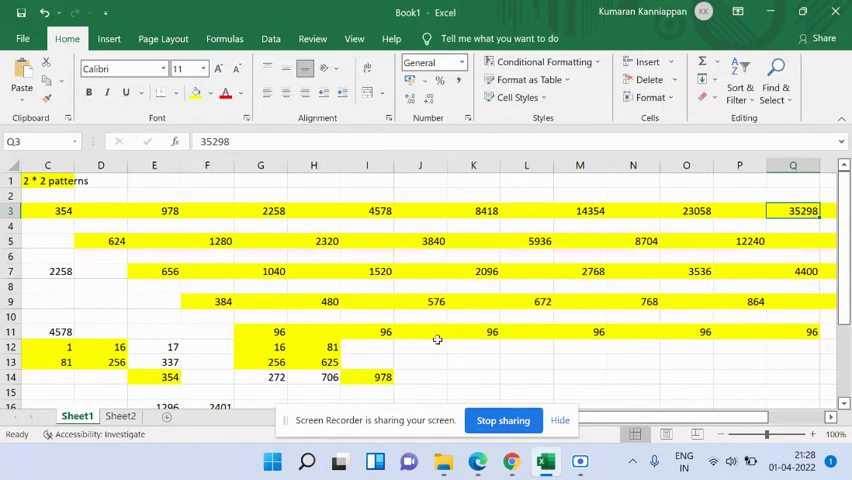
{"action": "key", "text": "Right"}
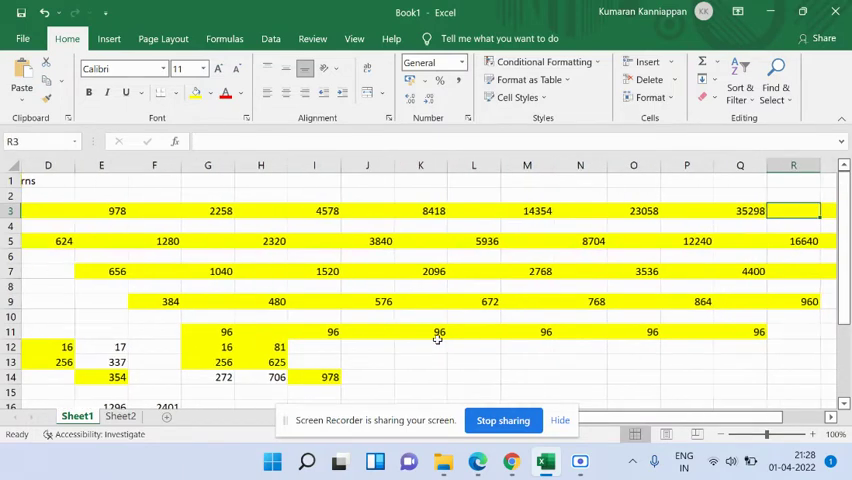
{"action": "key", "text": "Right"}
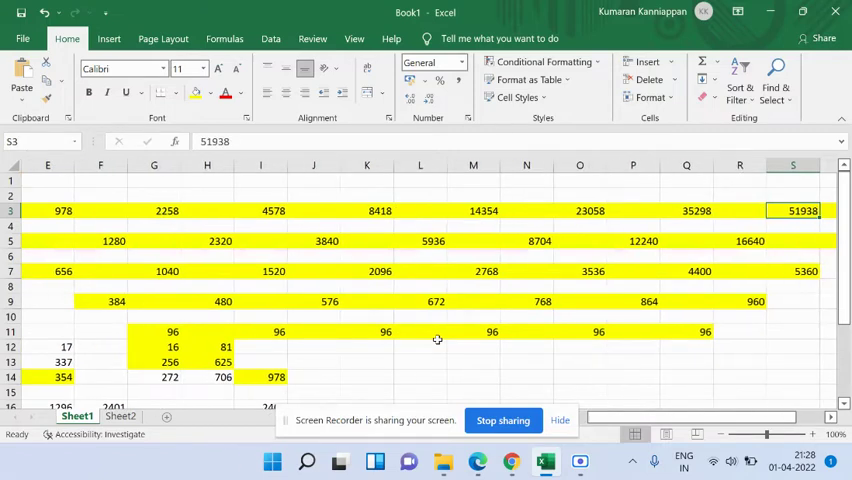
{"action": "key", "text": "Right"}
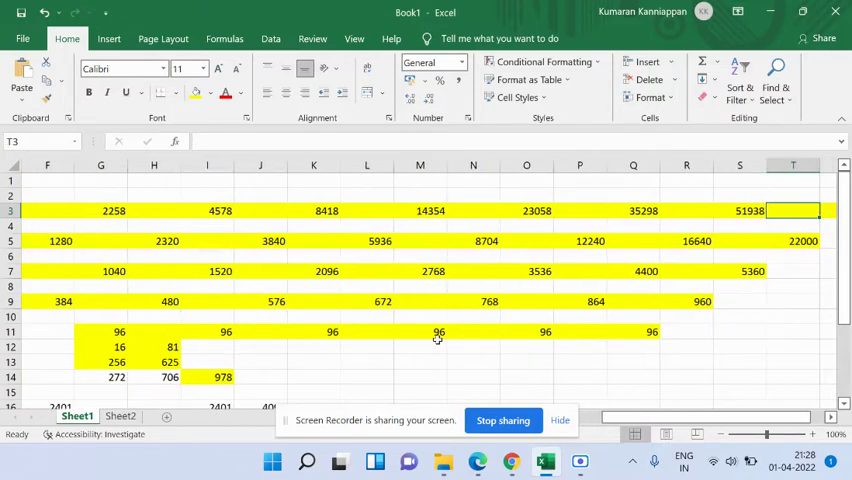
{"action": "key", "text": "Right"}
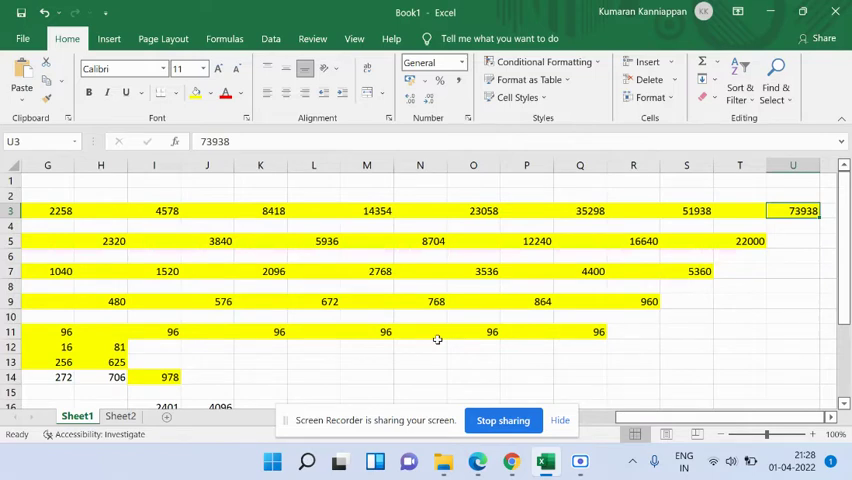
Step: Check around the row's end, return to its start and move to C5
{"action": "key", "text": "Down"}
{"action": "key", "text": "Up"}
{"action": "key", "text": "Right"}
{"action": "key", "text": "Left"}
{"action": "key", "text": "Home"}
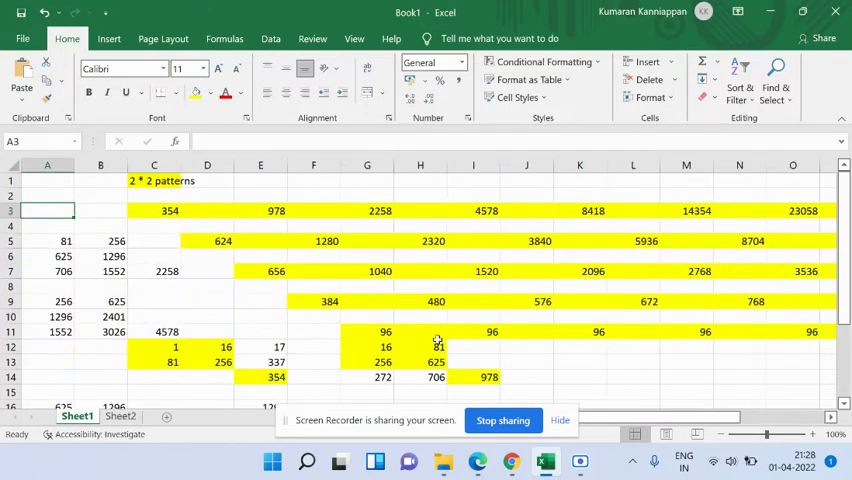
{"action": "key", "text": "Right"}
{"action": "key", "text": "Right"}
{"action": "key", "text": "Down"}
{"action": "key", "text": "Down"}
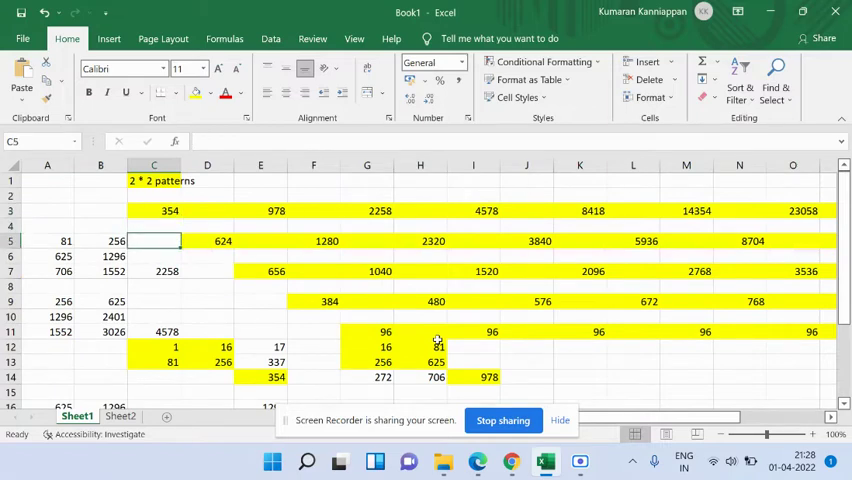
{"action": "type", "text": "1eevevel"}
Step: Commit the 'level 1' label in C5 and check the first values in row 3
{"action": "key", "text": "Up"}
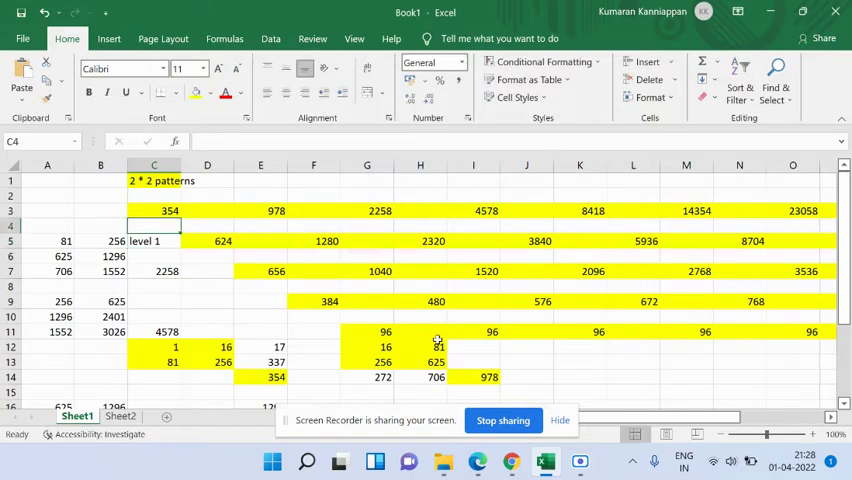
{"action": "key", "text": "Down"}
{"action": "key", "text": "Up"}
{"action": "key", "text": "Up"}
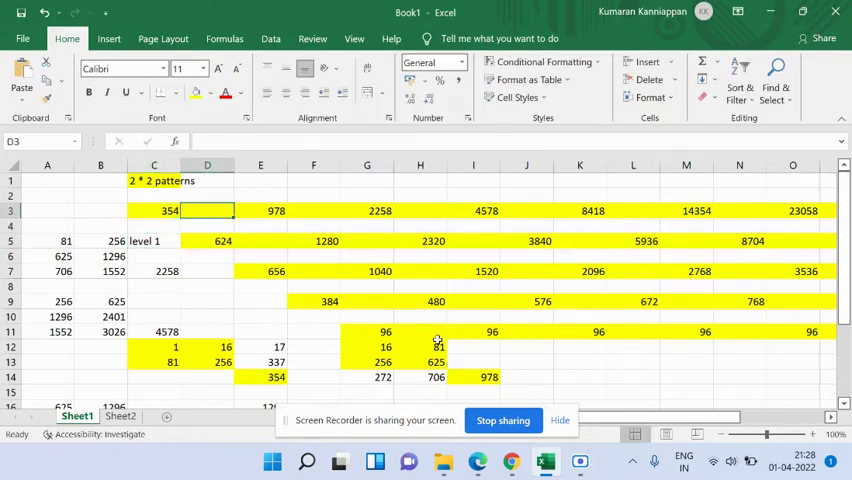
{"action": "key", "text": "Right"}
{"action": "key", "text": "Left"}
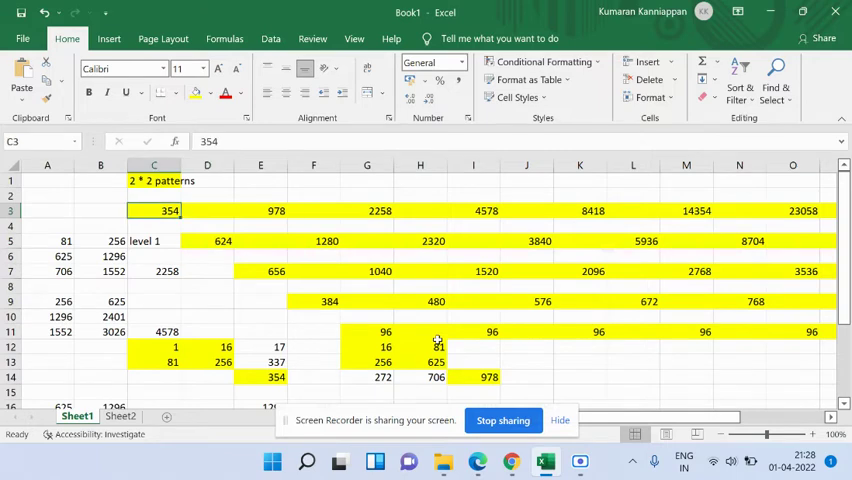
{"action": "key", "text": "Down"}
{"action": "key", "text": "Down"}
{"action": "key", "text": "Right"}
Step: Follow the 624 difference row to its end at 22000 and return to the sheet's start
{"action": "key", "text": "Right"}
{"action": "key", "text": "Right"}
{"action": "key", "text": "Right"}
{"action": "key", "text": "Right"}
{"action": "key", "text": "Left"}
{"action": "key", "text": "Left"}
{"action": "key", "text": "Left"}
{"action": "key", "text": "Left"}
{"action": "key", "text": "Right"}
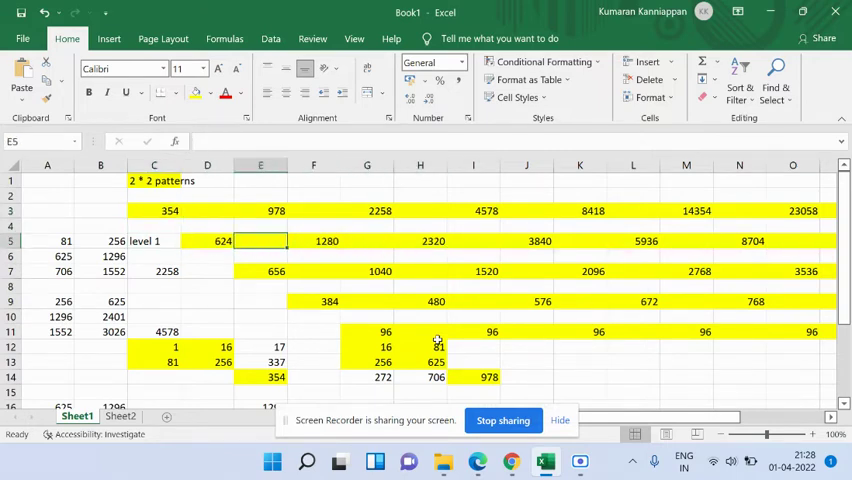
{"action": "key", "text": "Right"}
{"action": "key", "text": "Right"}
{"action": "key", "text": "Right"}
{"action": "key", "text": "Right"}
{"action": "key", "text": "Right"}
{"action": "key", "text": "Right"}
{"action": "key", "text": "Left"}
{"action": "key", "text": "Left"}
{"action": "key", "text": "Left"}
{"action": "key", "text": "Left"}
{"action": "key", "text": "ctrl+Home"}
{"action": "key", "text": "Up"}
{"action": "key", "text": "Right"}
{"action": "key", "text": "Right"}
{"action": "key", "text": "Right"}
{"action": "key", "text": "Right"}
{"action": "key", "text": "Right"}
{"action": "key", "text": "Left"}
{"action": "key", "text": "Left"}
{"action": "key", "text": "Left"}
{"action": "key", "text": "Left"}
{"action": "key", "text": "Left"}
Step: Go back to the 'level 1' label and move to D7 below it
{"action": "key", "text": "Down"}
{"action": "key", "text": "Down"}
{"action": "key", "text": "Right"}
{"action": "key", "text": "Right"}
{"action": "key", "text": "Down"}
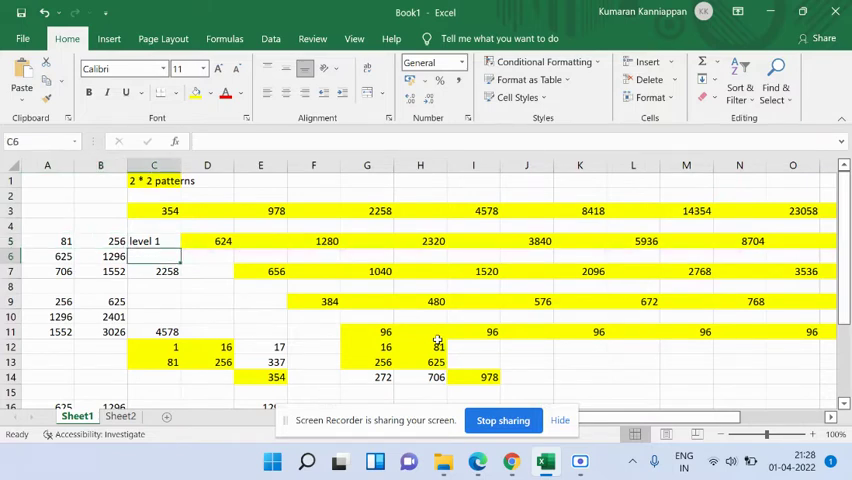
{"action": "key", "text": "Down"}
{"action": "key", "text": "Right"}
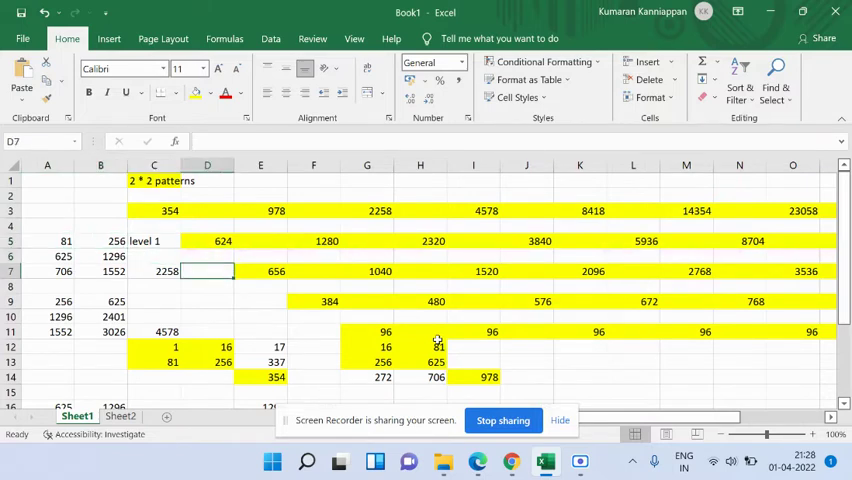
{"action": "type", "text": "level 3"}
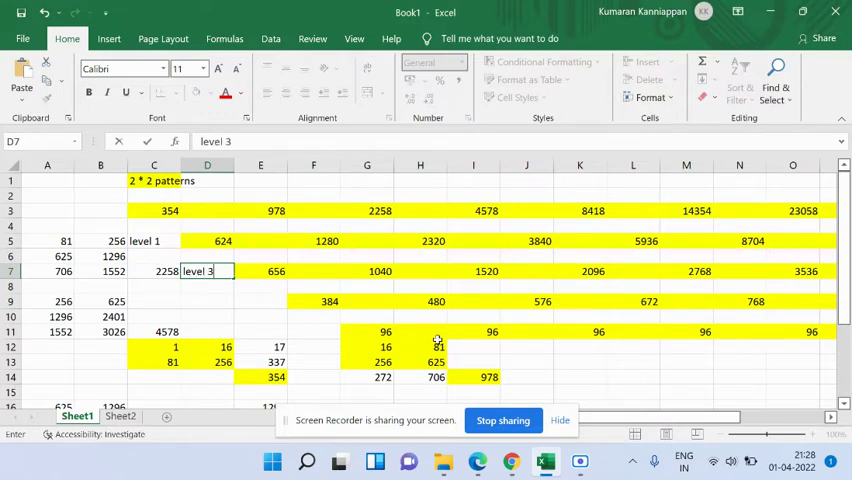
Step: Enter 'level 2' in D7, 'level 3' in E9 and 'level 4' in F11
{"action": "key", "text": "BackSpace"}
{"action": "type", "text": "2"}
{"action": "key", "text": "Return"}
{"action": "key", "text": "Down"}
{"action": "key", "text": "Right"}
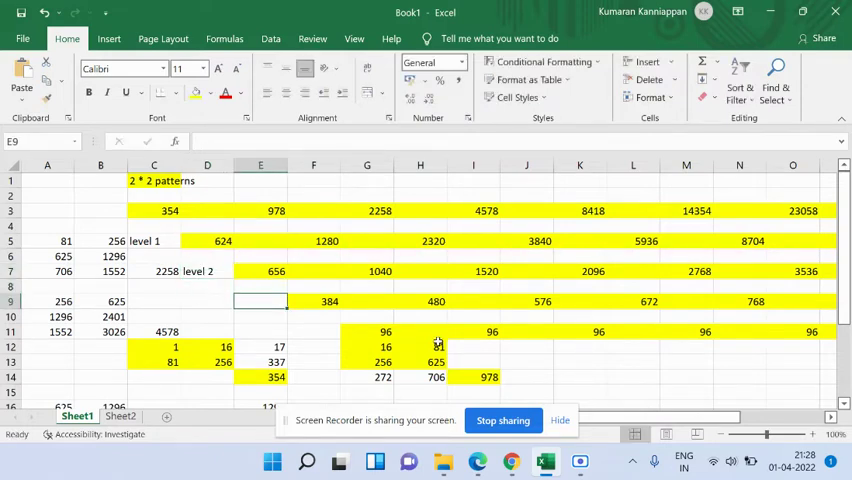
{"action": "type", "text": "level"}
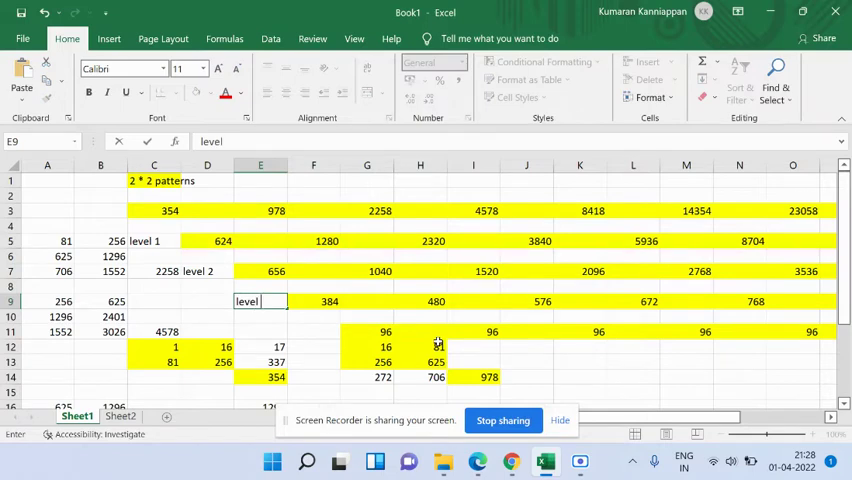
{"action": "type", "text": " 3"}
{"action": "key", "text": "Return"}
{"action": "key", "text": "Right"}
{"action": "key", "text": "Down"}
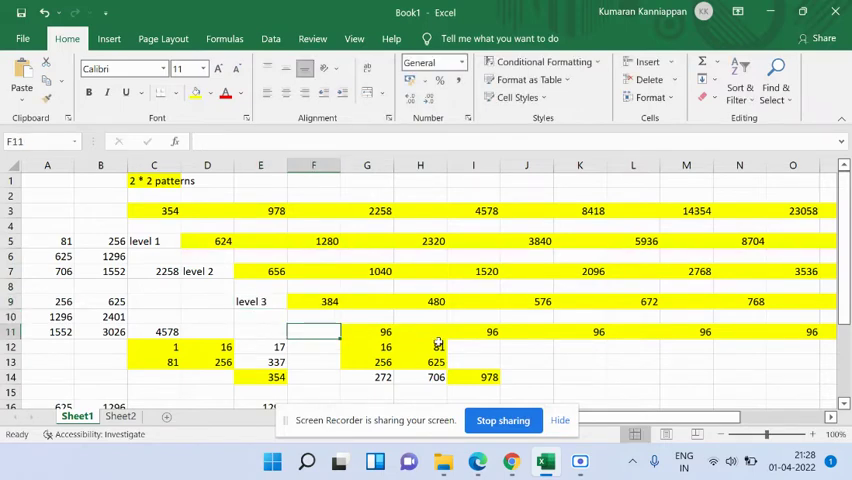
{"action": "type", "text": "level"}
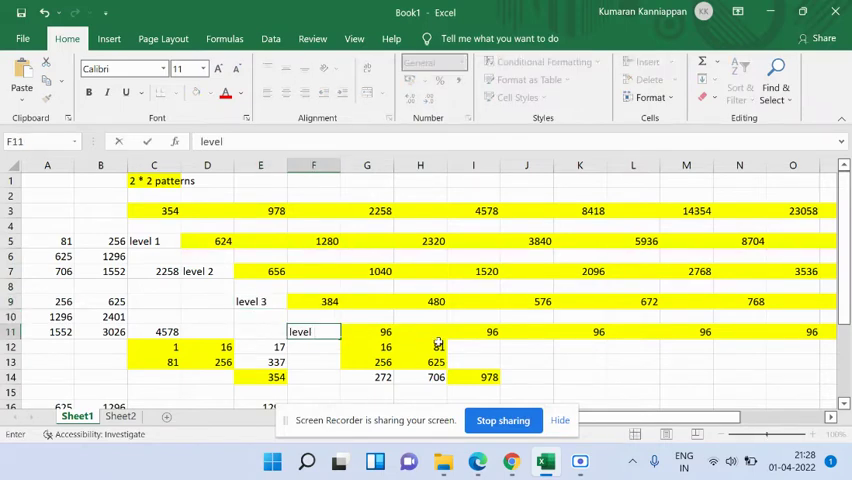
{"action": "type", "text": " 4"}
{"action": "key", "text": "Left"}
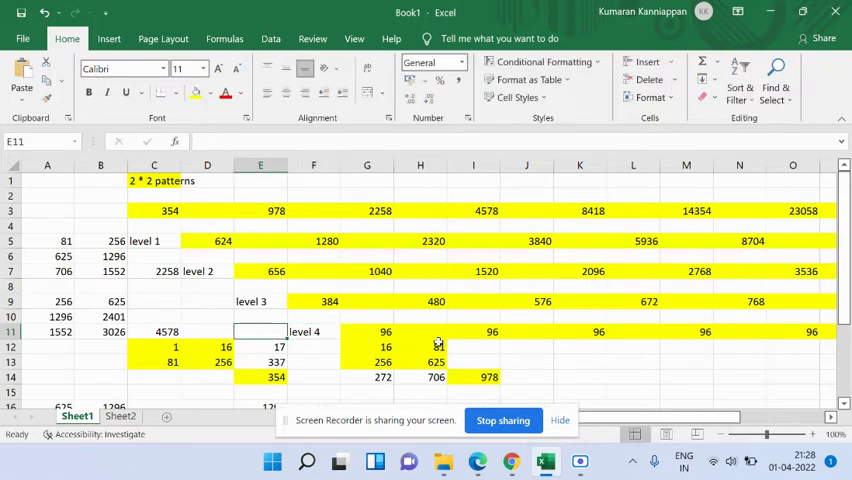
{"action": "key", "text": "Right"}
{"action": "key", "text": "Right"}
{"action": "key", "text": "Right"}
{"action": "key", "text": "ctrl+Right"}
{"action": "key", "text": "Left"}
{"action": "key", "text": "Left"}
{"action": "key", "text": "Left"}
{"action": "key", "text": "Left"}
{"action": "key", "text": "Left"}
{"action": "key", "text": "Left"}
{"action": "key", "text": "Left"}
{"action": "key", "text": "Left"}
{"action": "key", "text": "Left"}
{"action": "key", "text": "Left"}
{"action": "key", "text": "Left"}
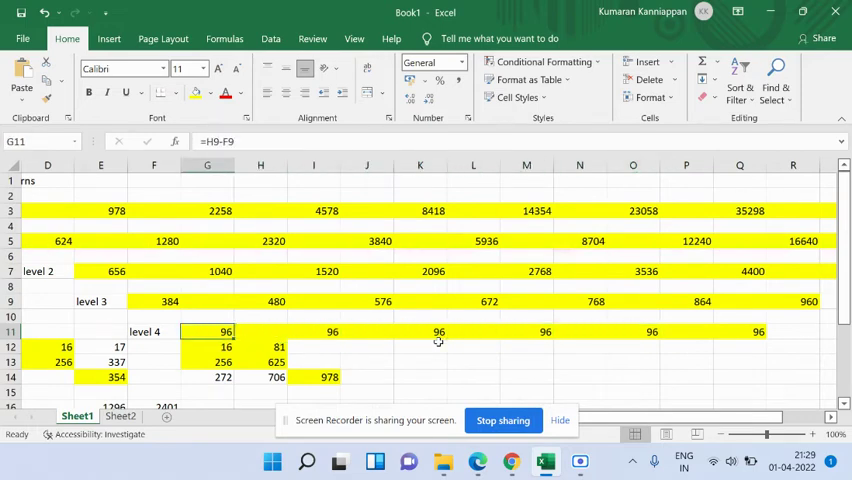
{"action": "key", "text": "shift+Right"}
{"action": "key", "text": "shift+Right"}
{"action": "key", "text": "shift+Right"}
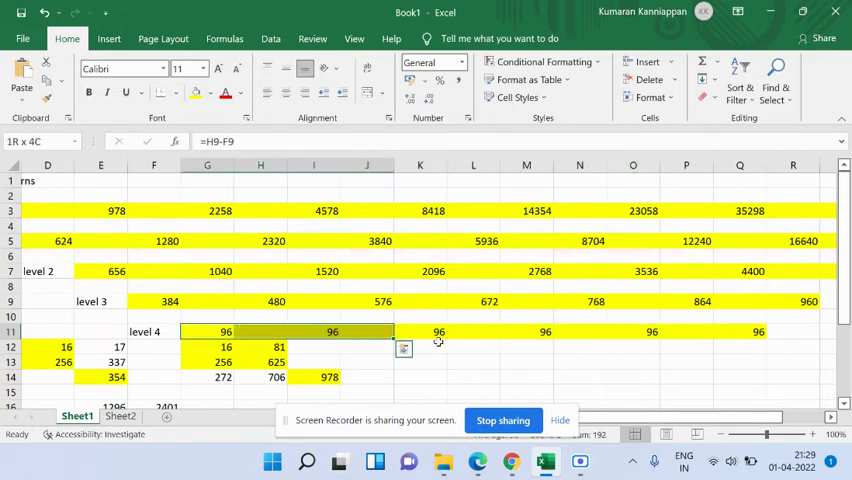
{"action": "key", "text": "Up"}
{"action": "key", "text": "Down"}
{"action": "key", "text": "Down"}
{"action": "key", "text": "Right"}
{"action": "key", "text": "Right"}
{"action": "key", "text": "Right"}
{"action": "key", "text": "Down"}
{"action": "key", "text": "Up"}
{"action": "key", "text": "Down"}
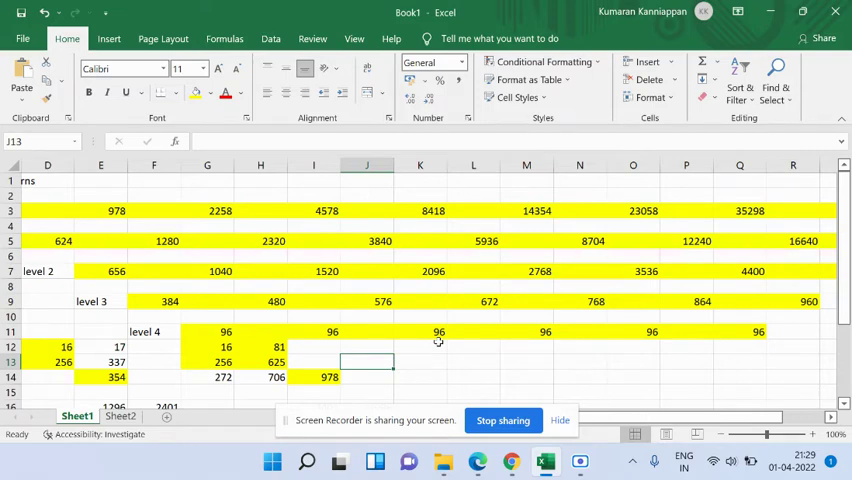
{"action": "type", "text": "4!"}
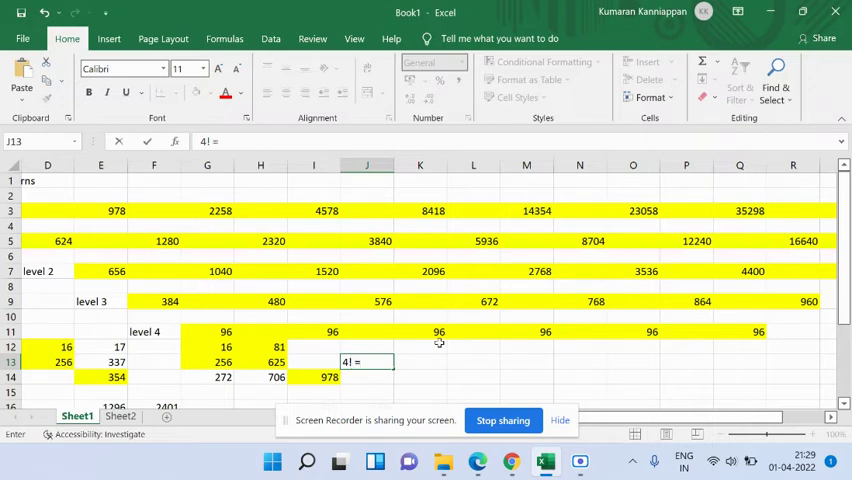
{"action": "type", "text": " = 24"}
Step: Enter the notes '4! = 24' in J13, '24*4' in K13 and 96 in L13
{"action": "key", "text": "Tab"}
{"action": "type", "text": "24*"}
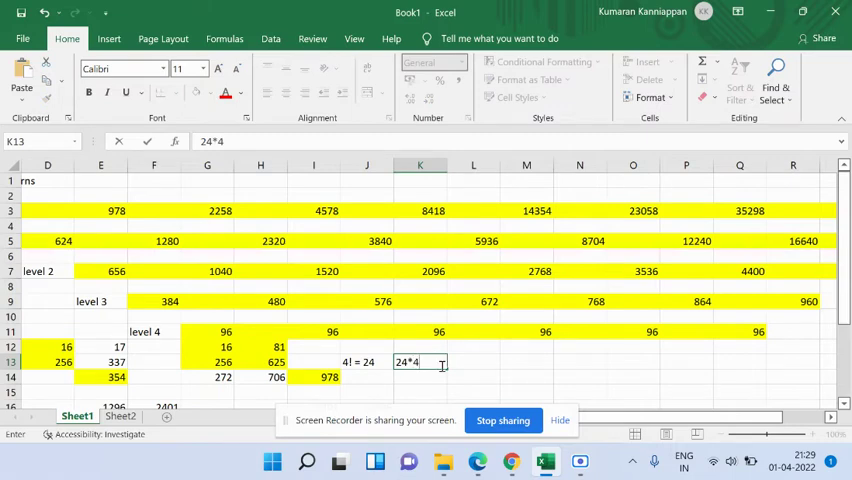
{"action": "key", "text": "Tab"}
{"action": "left_click", "coordinate": [420, 362]}
{"action": "key", "text": "Tab"}
{"action": "type", "text": "96"}
{"action": "key", "text": "Up"}
{"action": "key", "text": "Up"}
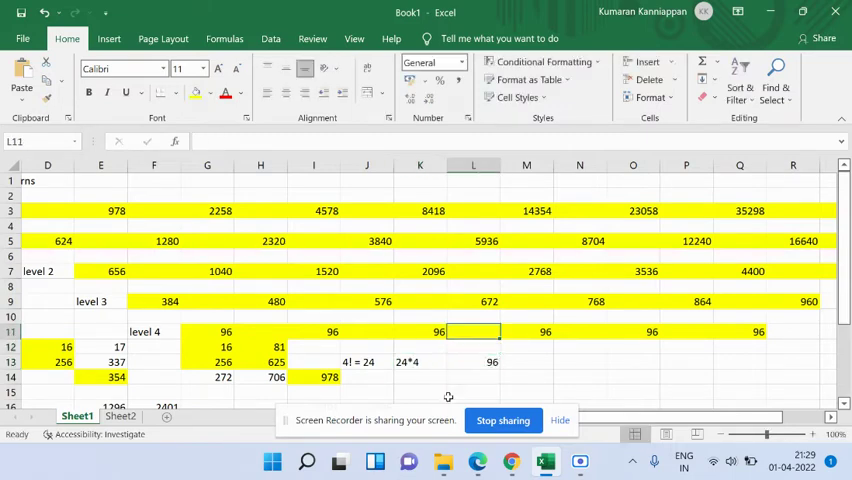
Step: Add the 'Power 4' label in I13, fixing a mistyped letter
{"action": "key", "text": "Left"}
{"action": "key", "text": "Left"}
{"action": "key", "text": "Left"}
{"action": "key", "text": "Down"}
{"action": "key", "text": "Down"}
{"action": "key", "text": "Right"}
{"action": "key", "text": "Left"}
{"action": "type", "text": "Po"}
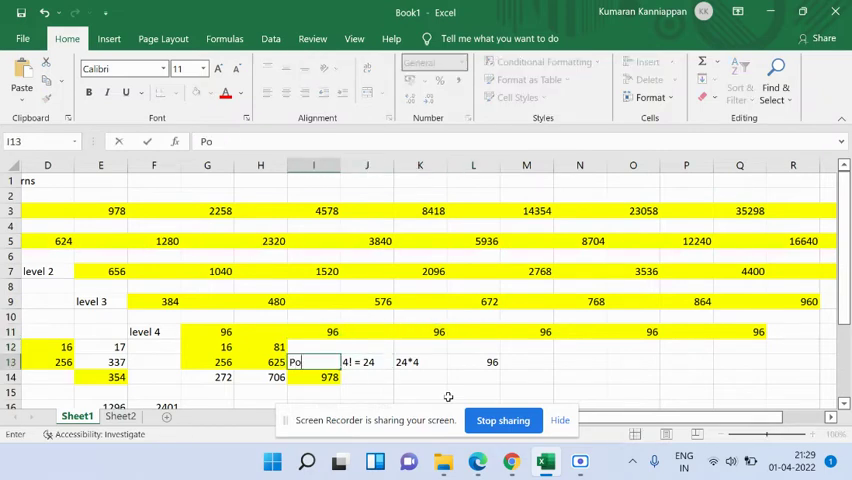
{"action": "type", "text": "we"}
{"action": "key", "text": "BackSpace"}
{"action": "type", "text": "4"}
{"action": "key", "text": "Tab"}
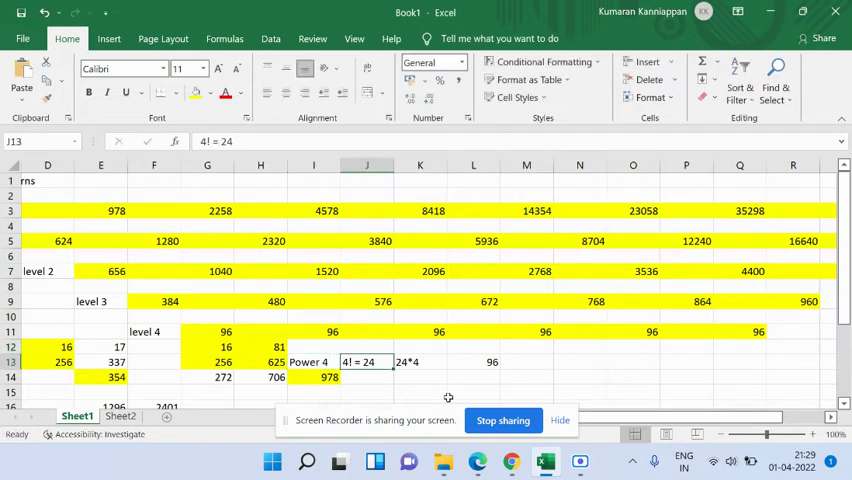
Step: Go back to row 1 and put the '3*3' heading in E1
{"action": "key", "text": "Right"}
{"action": "key", "text": "Right"}
{"action": "key", "text": "Up"}
{"action": "key", "text": "Left"}
{"action": "key", "text": "Left"}
{"action": "key", "text": "Left"}
{"action": "key", "text": "Left"}
{"action": "key", "text": "Up"}
{"action": "key", "text": "Left"}
{"action": "key", "text": "Left"}
{"action": "key", "text": "Left"}
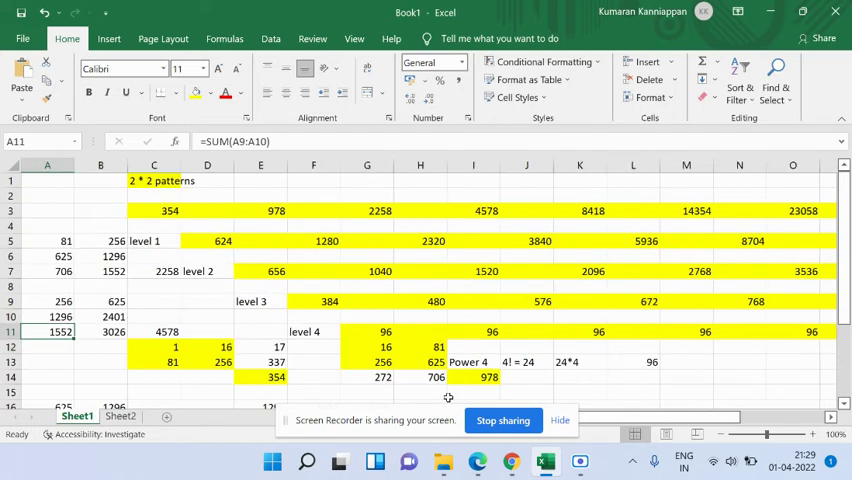
{"action": "key", "text": "Up"}
{"action": "key", "text": "Up"}
{"action": "key", "text": "Up"}
{"action": "key", "text": "Up"}
{"action": "key", "text": "Up"}
{"action": "key", "text": "Up"}
{"action": "key", "text": "Up"}
{"action": "key", "text": "Up"}
{"action": "key", "text": "Up"}
{"action": "key", "text": "Right"}
{"action": "key", "text": "Right"}
{"action": "key", "text": "Right"}
{"action": "key", "text": "Right"}
{"action": "type", "text": "3*"}
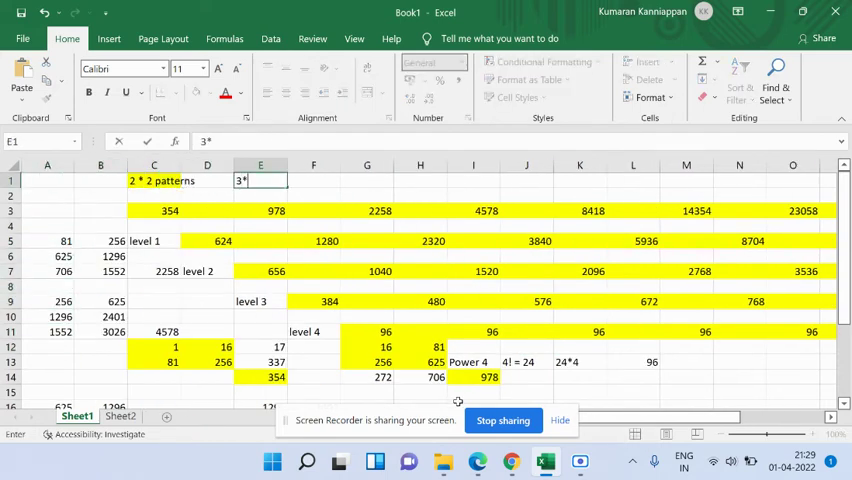
{"action": "type", "text": "3"}
{"action": "key", "text": "Right"}
{"action": "key", "text": "Right"}
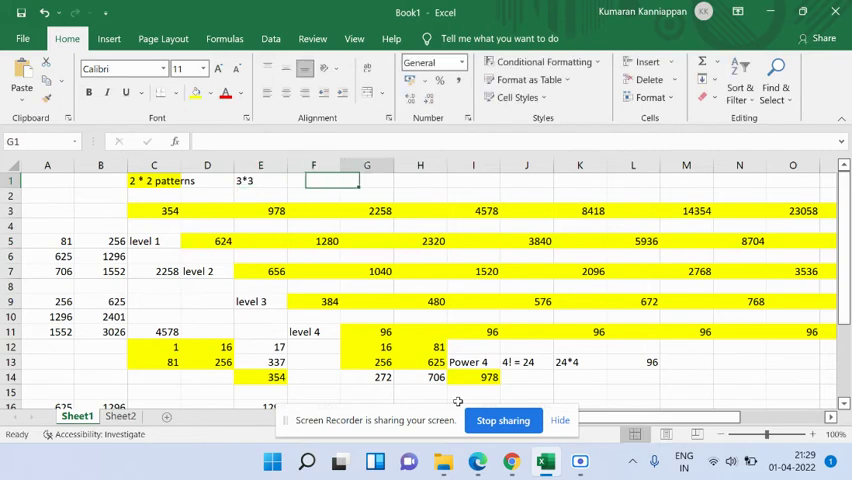
{"action": "type", "text": "M*N pa"}
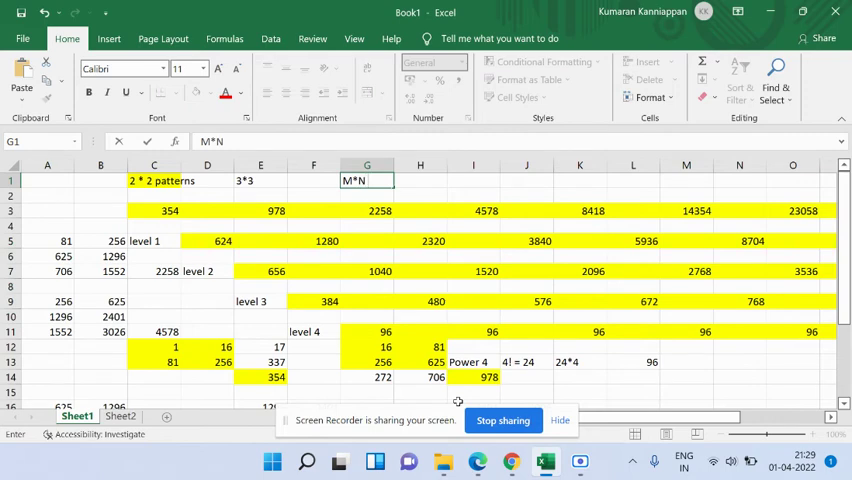
{"action": "type", "text": "tter"}
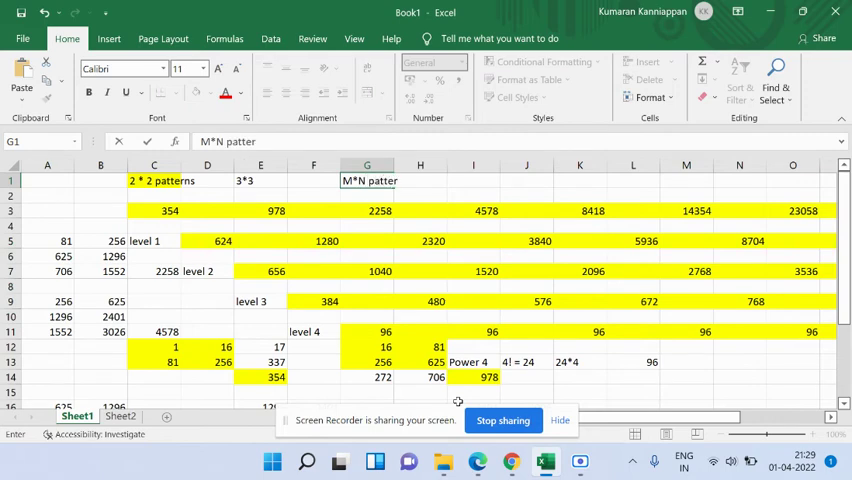
{"action": "type", "text": "n"}
Step: Add the 'M*N patterns' heading in G1, removing an extra letter
{"action": "key", "text": "BackSpace"}
{"action": "type", "text": "ns"}
{"action": "key", "text": "Tab"}
{"action": "key", "text": "Left"}
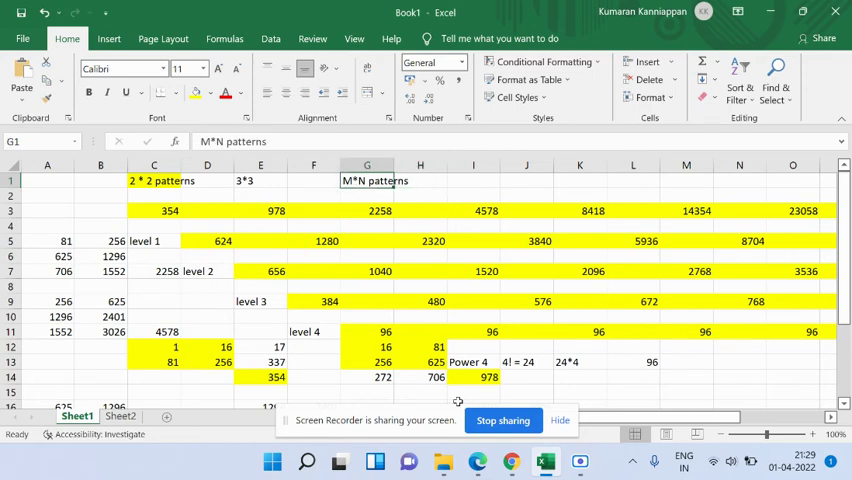
Step: Enter '2 Dimensional' in I1, correcting a mistyped letter
{"action": "key", "text": "Right"}
{"action": "key", "text": "Right"}
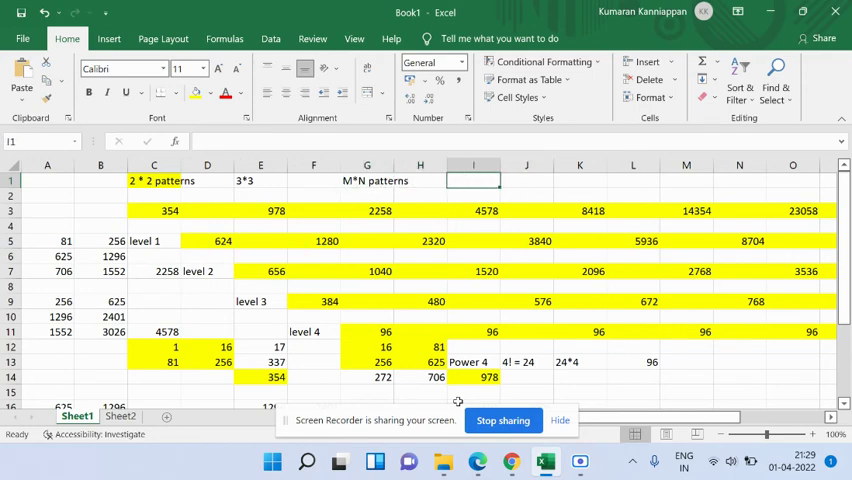
{"action": "type", "text": "2 Dimen"}
{"action": "key", "text": "BackSpace"}
{"action": "type", "text": "sional"}
{"action": "key", "text": "ctrl+Return"}
{"action": "key", "text": "Tab"}
{"action": "key", "text": "Tab"}
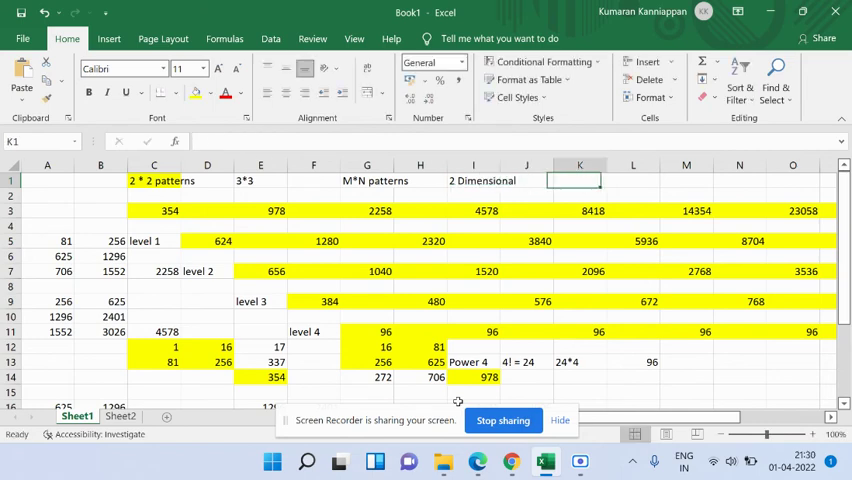